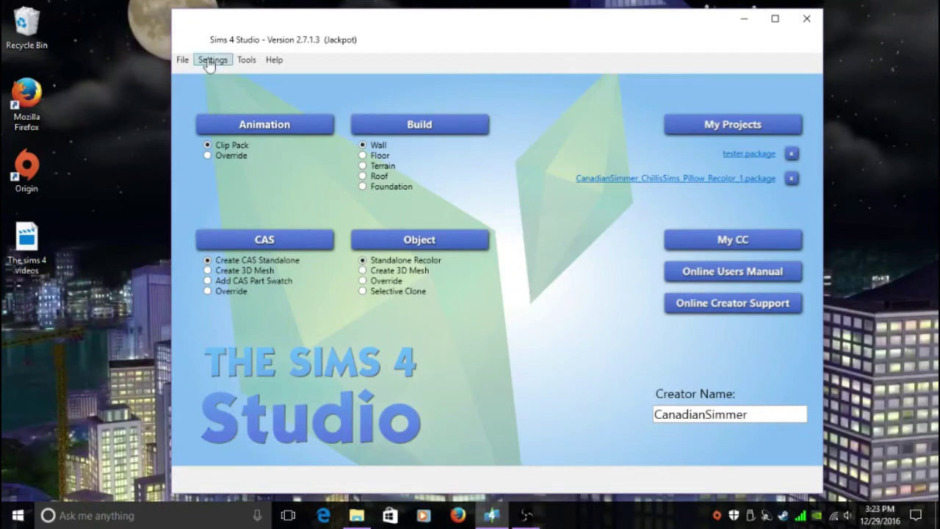
Open the Merge Packages tool and move its window toward the upper-left corner of the desktop.
{"action": "left_click", "coordinate": [246, 60]}
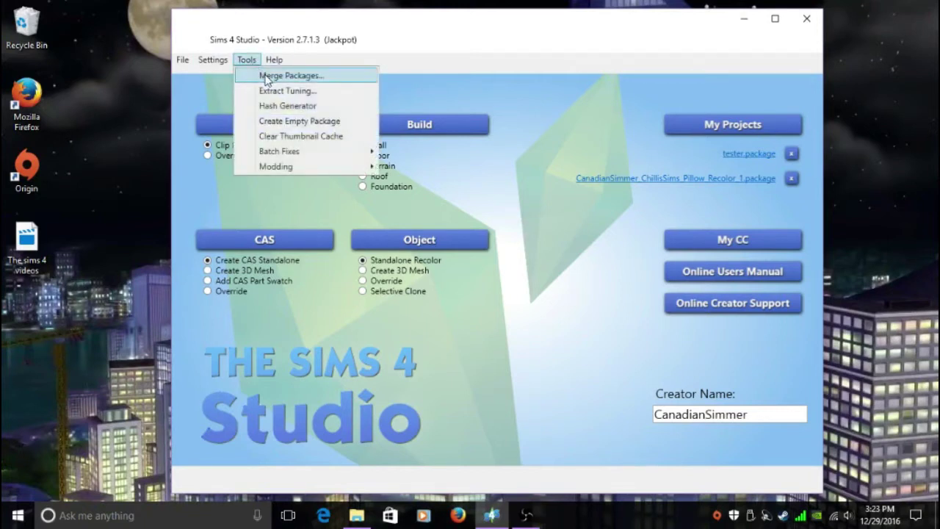
{"action": "left_click", "coordinate": [265, 77]}
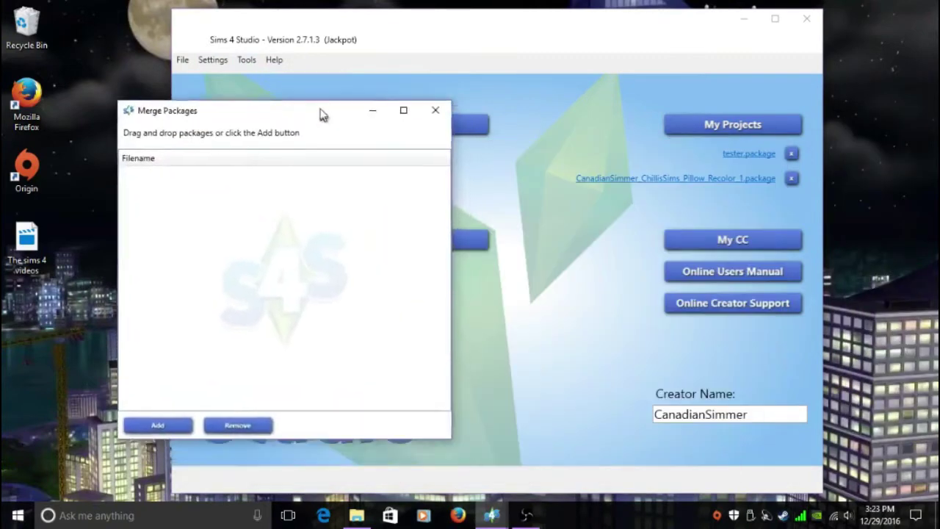
{"action": "left_click_drag", "start_coordinate": [321, 115], "coordinate": [271, 64]}
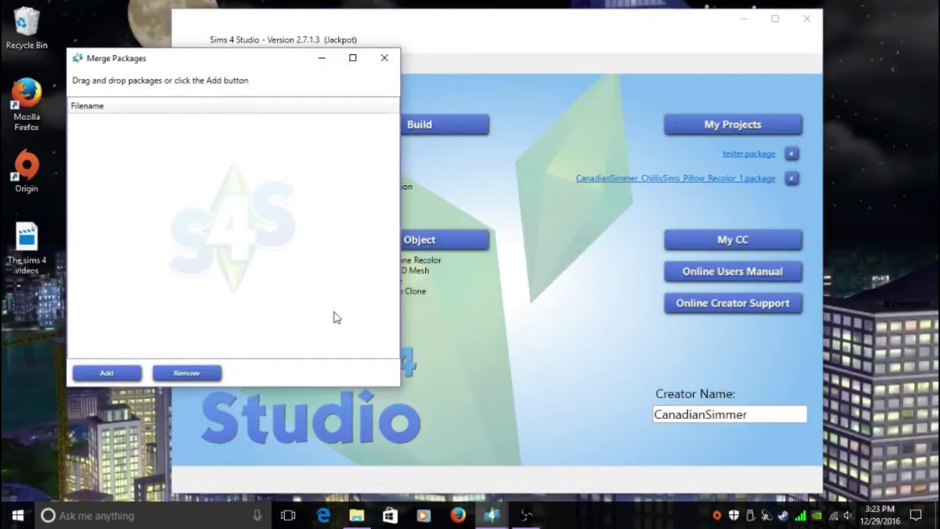
Start adding packages to the merge and browse to Documents > Electronic Arts > The Sims 4 > Mods > Plumbing.
{"action": "left_click", "coordinate": [108, 375]}
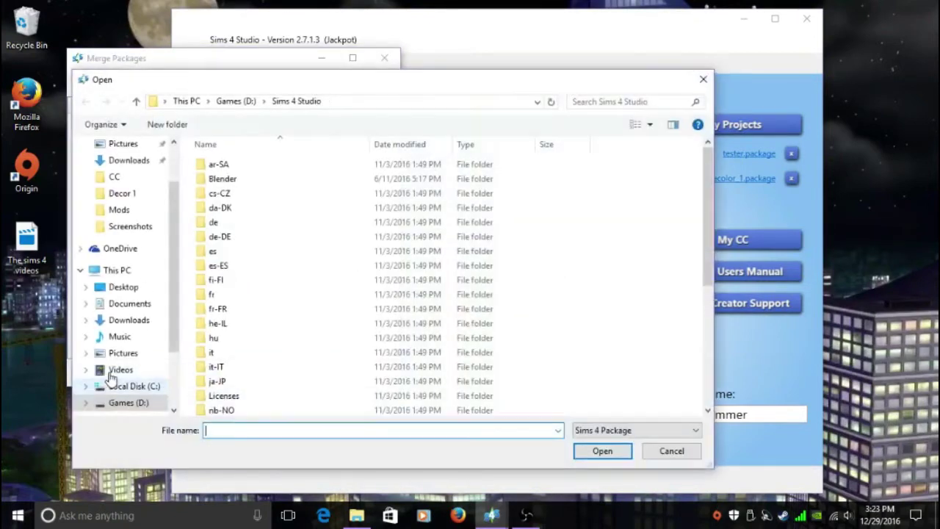
{"action": "scroll", "coordinate": [110, 242], "scroll_direction": "up", "scroll_amount": 2}
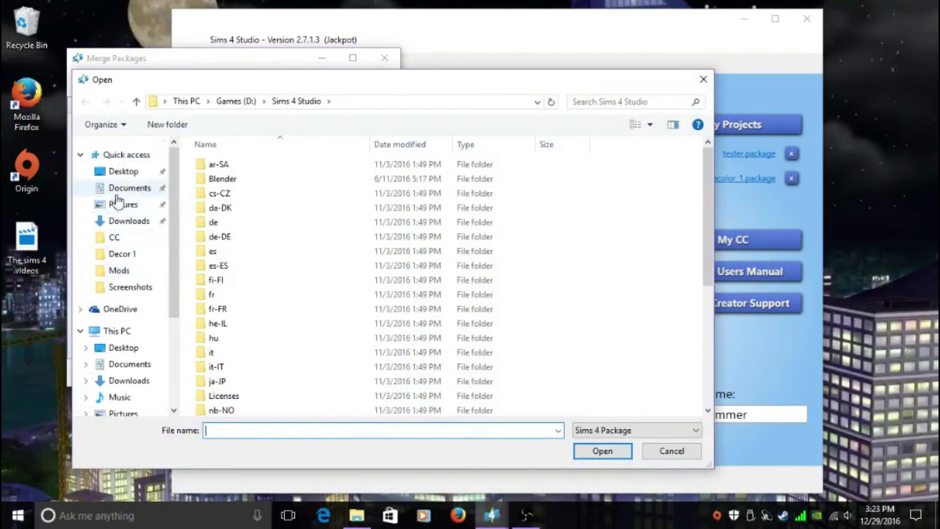
{"action": "left_click", "coordinate": [126, 189]}
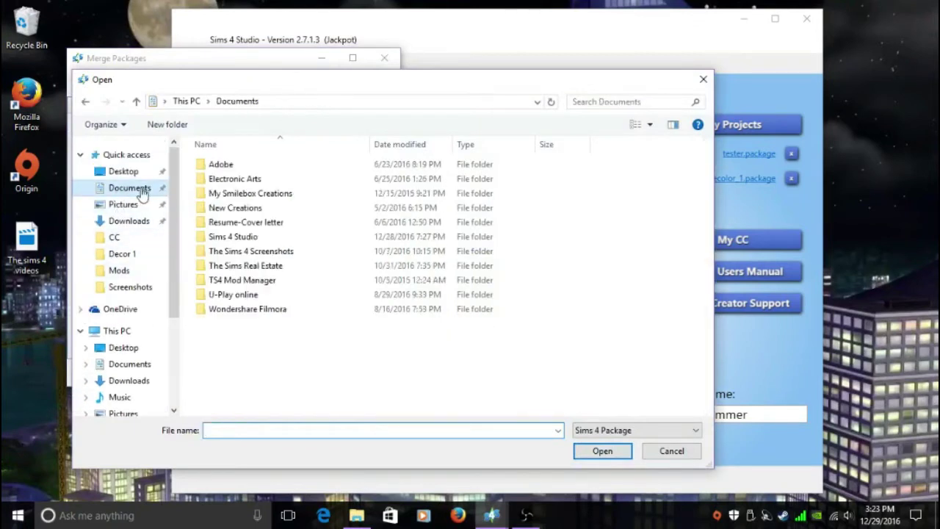
{"action": "double_click", "coordinate": [235, 181]}
{"action": "double_click", "coordinate": [232, 181]}
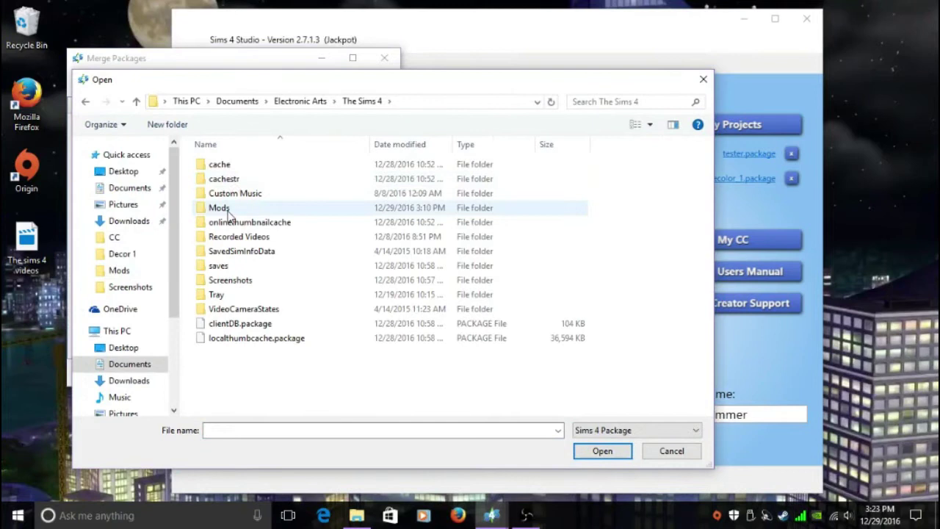
{"action": "double_click", "coordinate": [224, 209]}
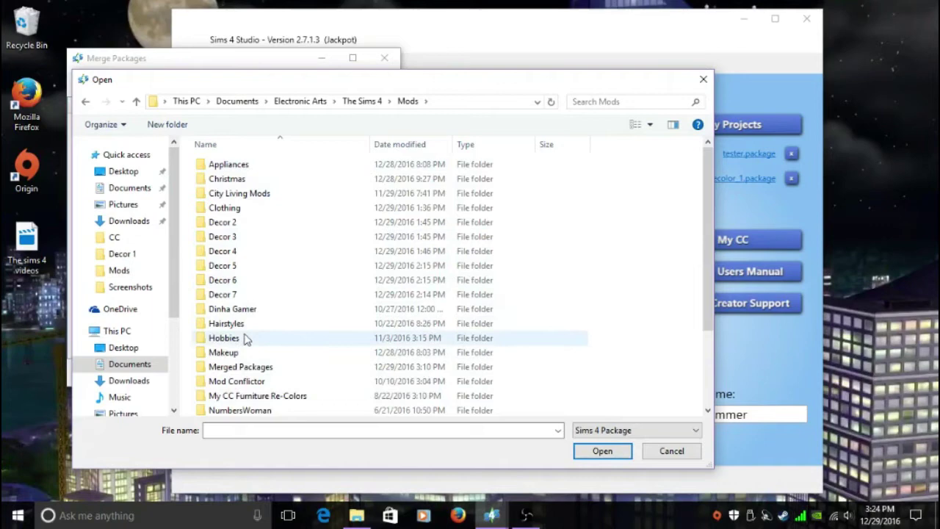
{"action": "scroll", "coordinate": [261, 351], "scroll_direction": "down", "scroll_amount": 2}
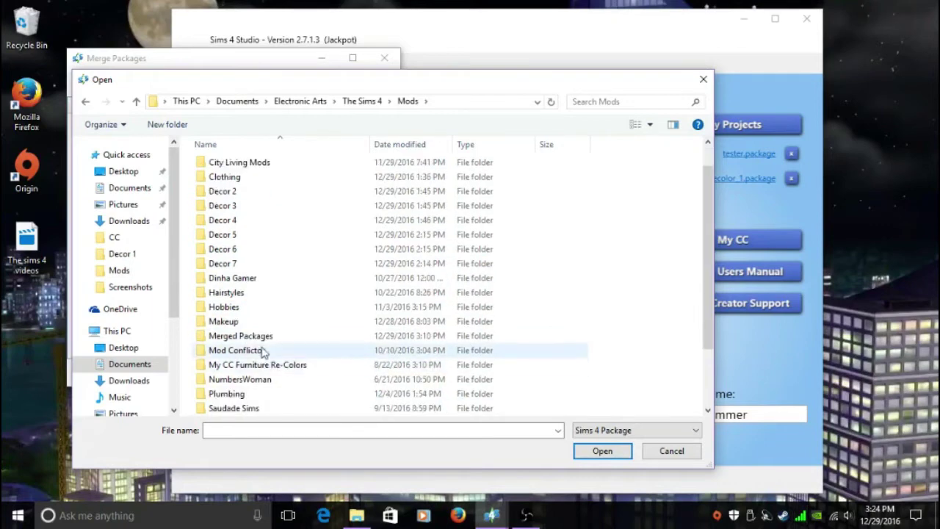
{"action": "double_click", "coordinate": [261, 351]}
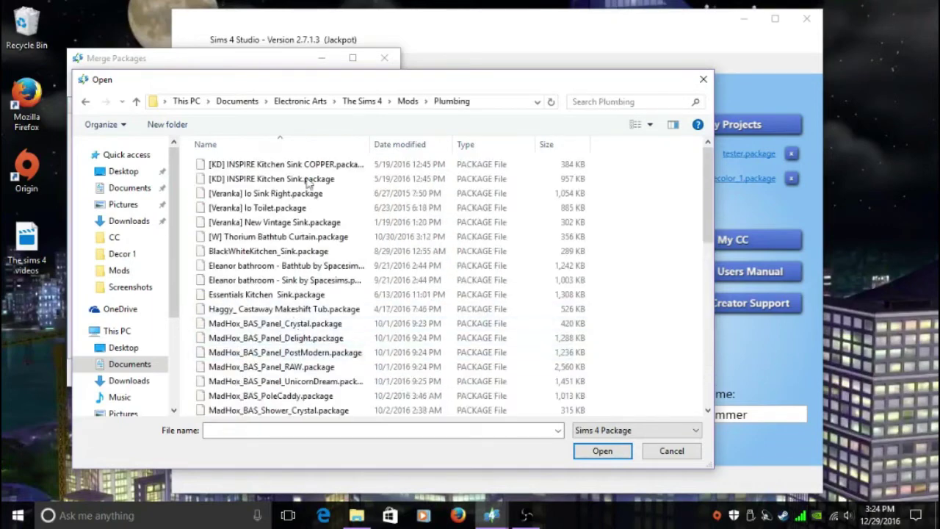
Select all package files in the Plumbing folder and add them to the merge list.
{"action": "scroll", "coordinate": [334, 309], "scroll_direction": "down", "scroll_amount": 7}
{"action": "scroll", "coordinate": [335, 312], "scroll_direction": "up", "scroll_amount": 10}
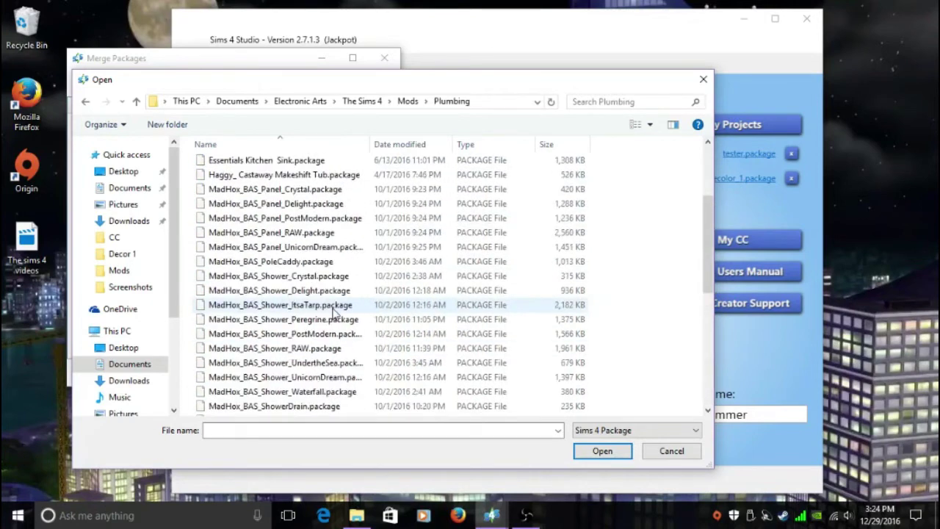
{"action": "left_click", "coordinate": [304, 163]}
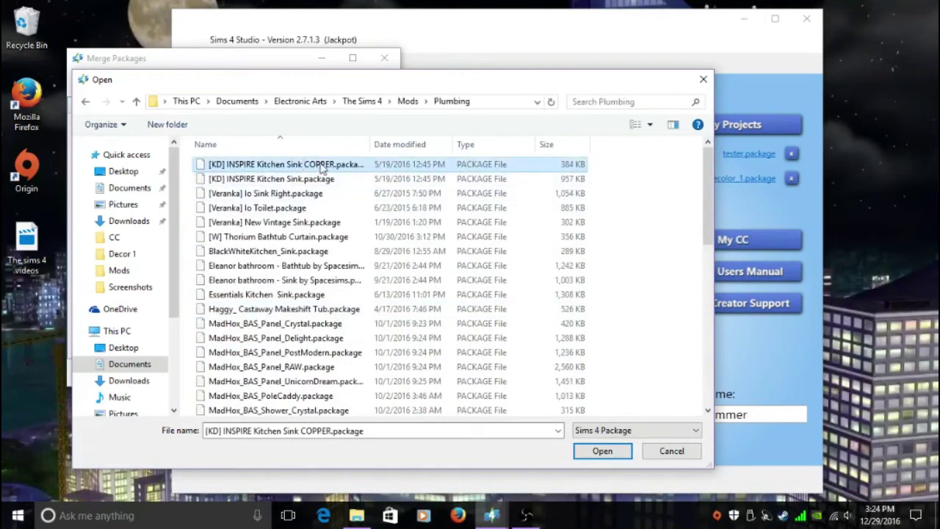
{"action": "left_click", "coordinate": [606, 167]}
{"action": "left_click_drag", "start_coordinate": [606, 168], "coordinate": [230, 485]}
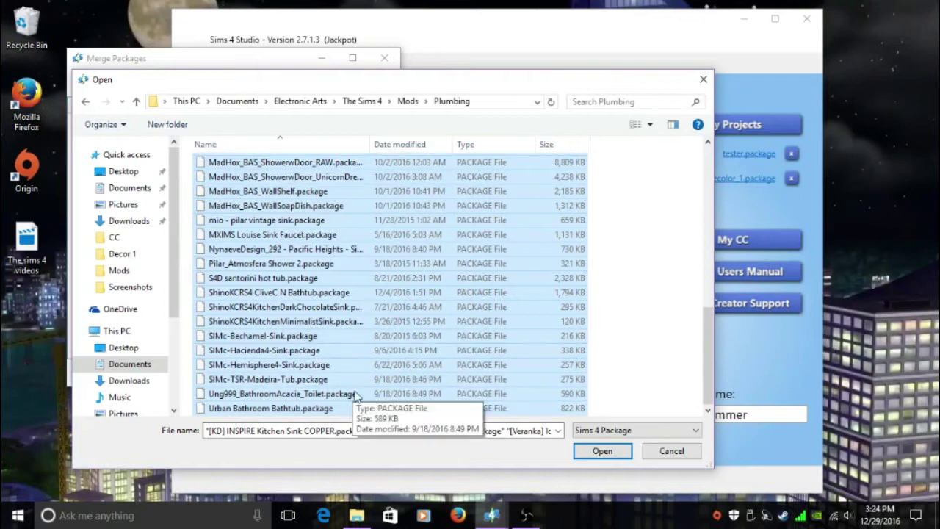
{"action": "left_click", "coordinate": [600, 450]}
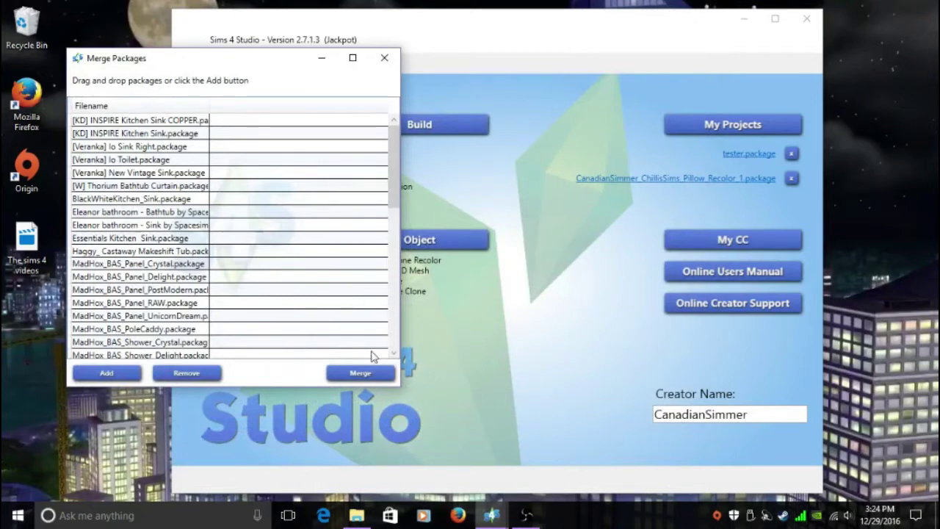
Merge the listed packages into one Sims 4 package named "Plumbing Folder", saved in the Plumbing folder.
{"action": "left_click", "coordinate": [363, 374]}
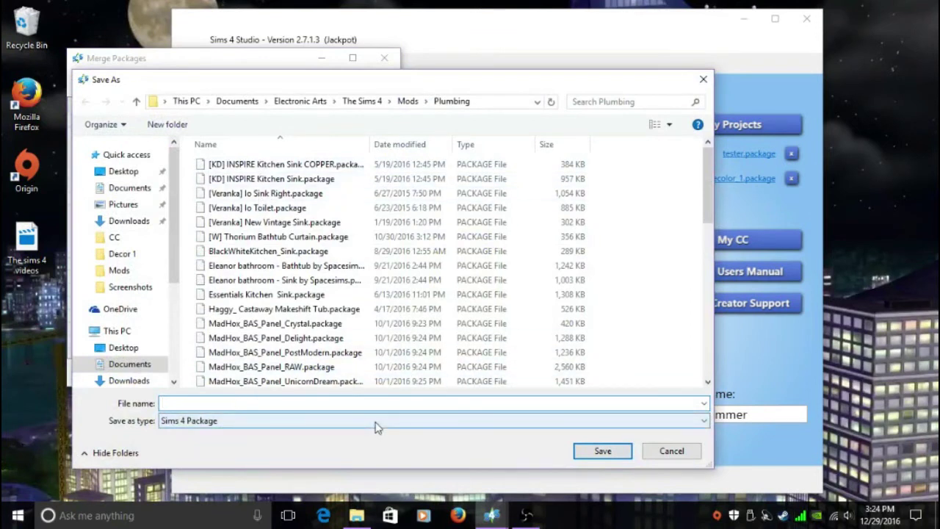
{"action": "type", "text": "Plumbing Folder"}
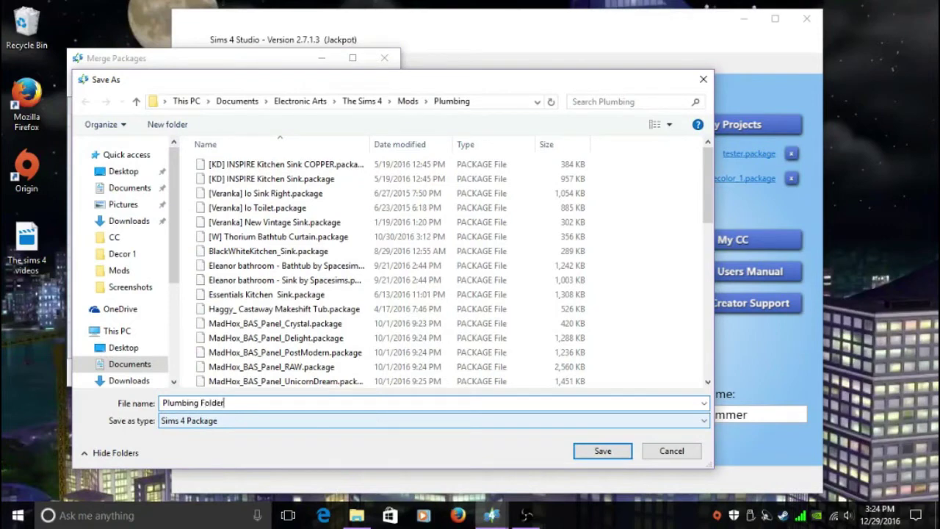
{"action": "key", "text": "Return"}
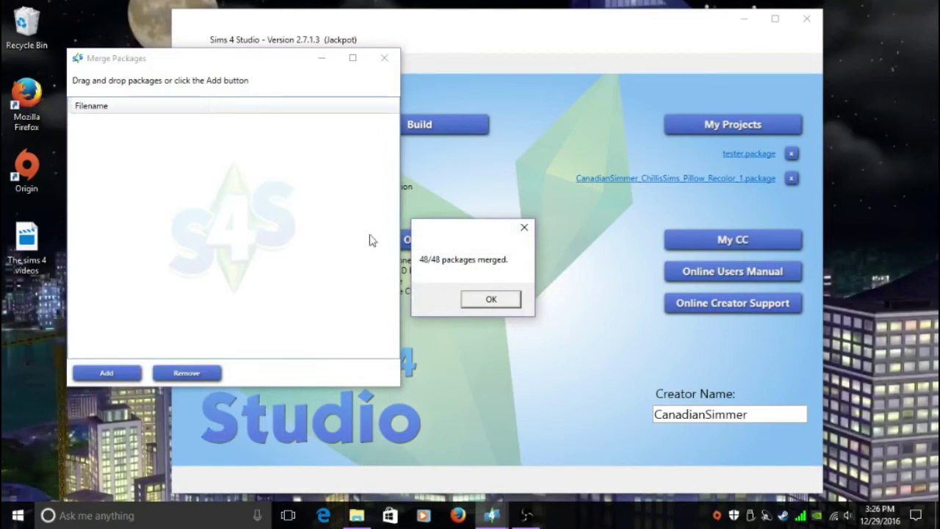
{"action": "left_click", "coordinate": [503, 301]}
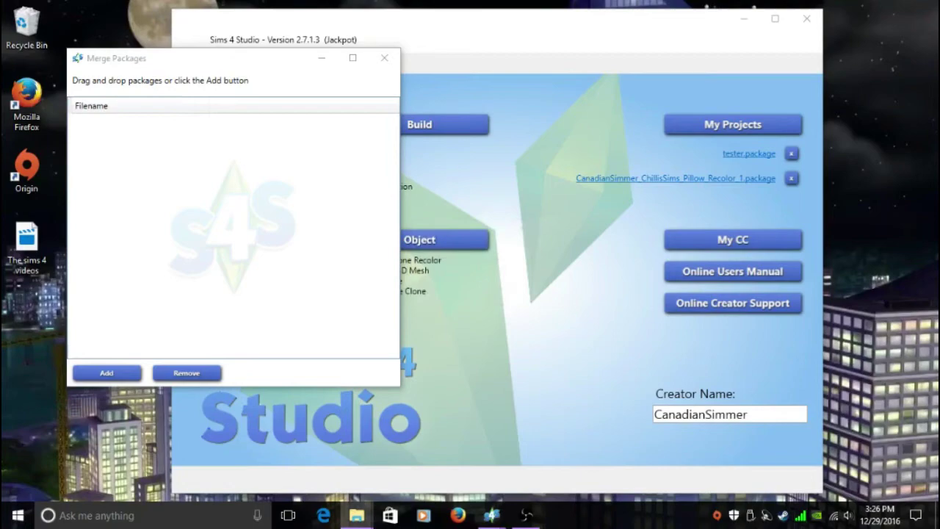
Switch to File Explorer, maximize its window and locate Plumbing Folder.package among the files in the Plumbing folder.
{"action": "key", "text": "alt+Tab"}
{"action": "left_click_drag", "start_coordinate": [626, 33], "coordinate": [628, 2]}
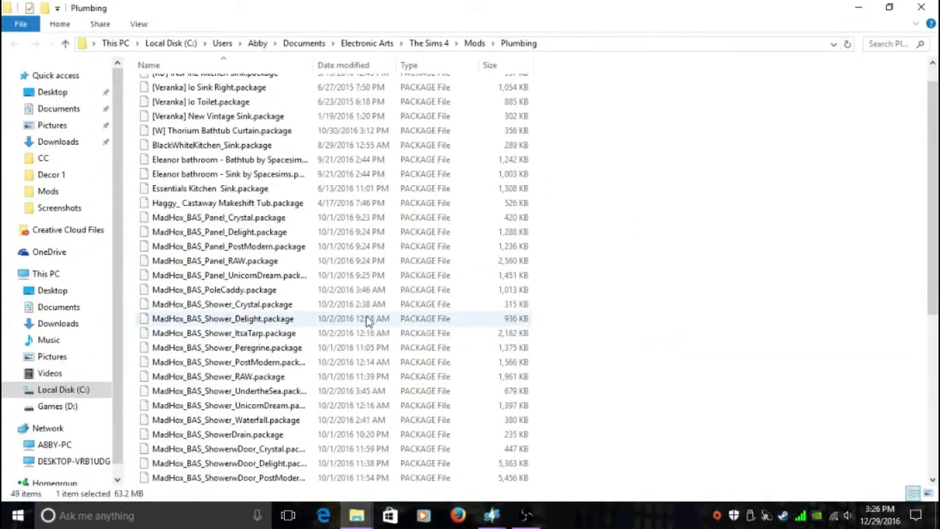
{"action": "scroll", "coordinate": [363, 325], "scroll_direction": "down", "scroll_amount": 5}
{"action": "scroll", "coordinate": [364, 326], "scroll_direction": "down", "scroll_amount": 1}
{"action": "scroll", "coordinate": [364, 325], "scroll_direction": "up", "scroll_amount": 7}
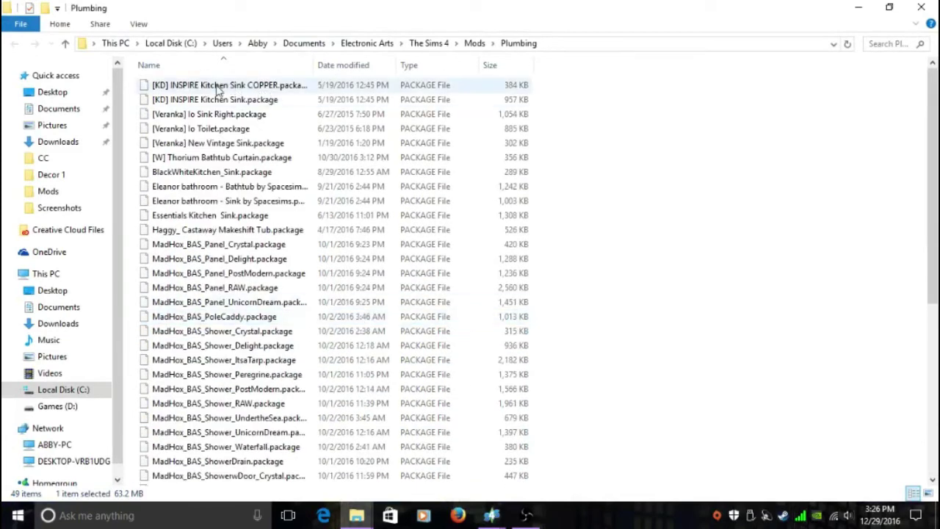
{"action": "left_click_drag", "start_coordinate": [221, 90], "coordinate": [193, 116]}
{"action": "scroll", "coordinate": [193, 387], "scroll_direction": "down", "scroll_amount": 4}
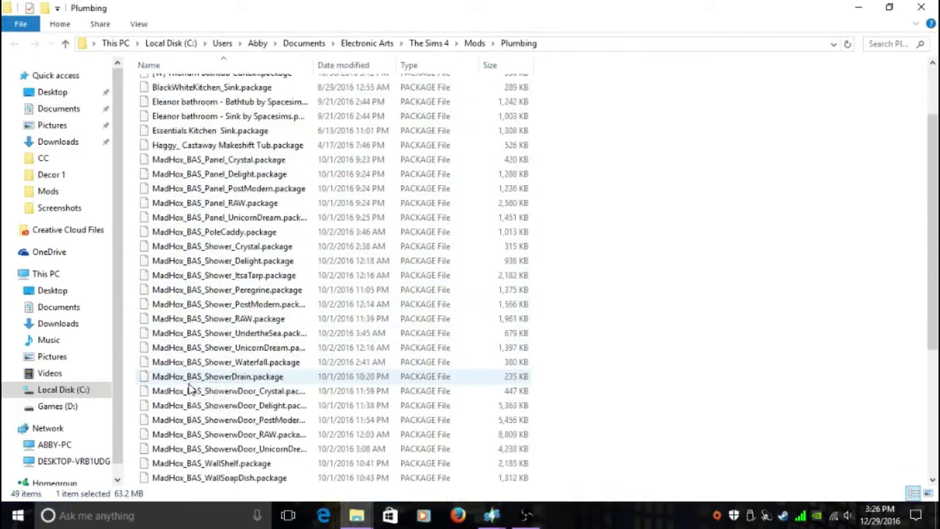
{"action": "scroll", "coordinate": [190, 397], "scroll_direction": "down", "scroll_amount": 1}
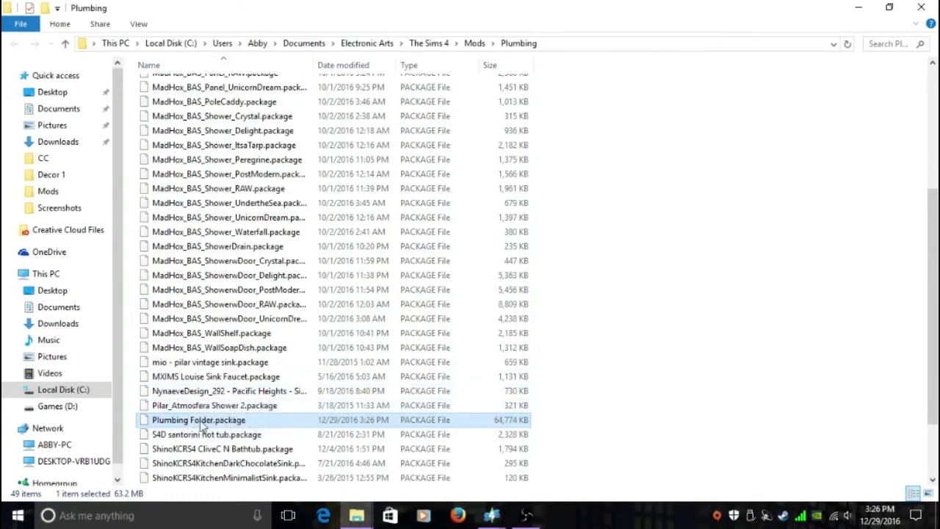
Move Plumbing Folder.package out of the Plumbing folder into the Merged Packages folder inside Mods.
{"action": "right_click", "coordinate": [235, 421]}
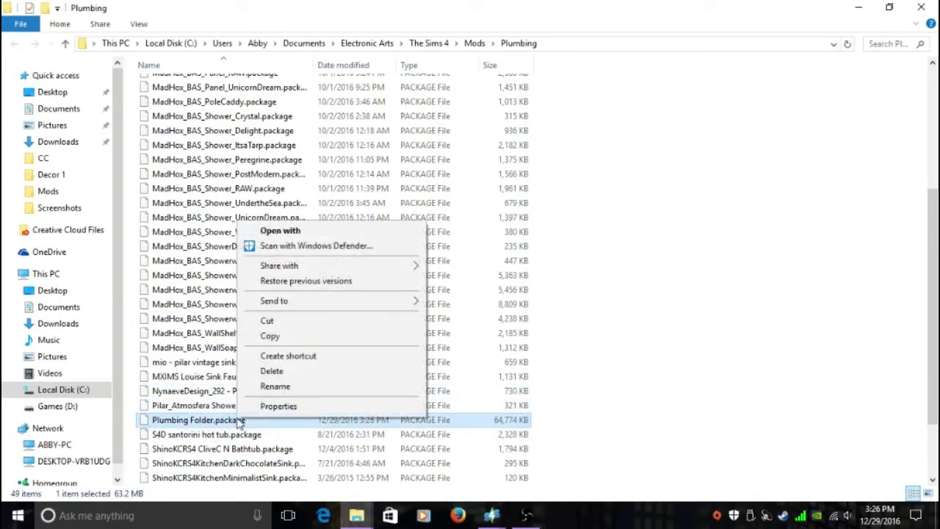
{"action": "left_click", "coordinate": [288, 325]}
{"action": "left_click", "coordinate": [65, 43]}
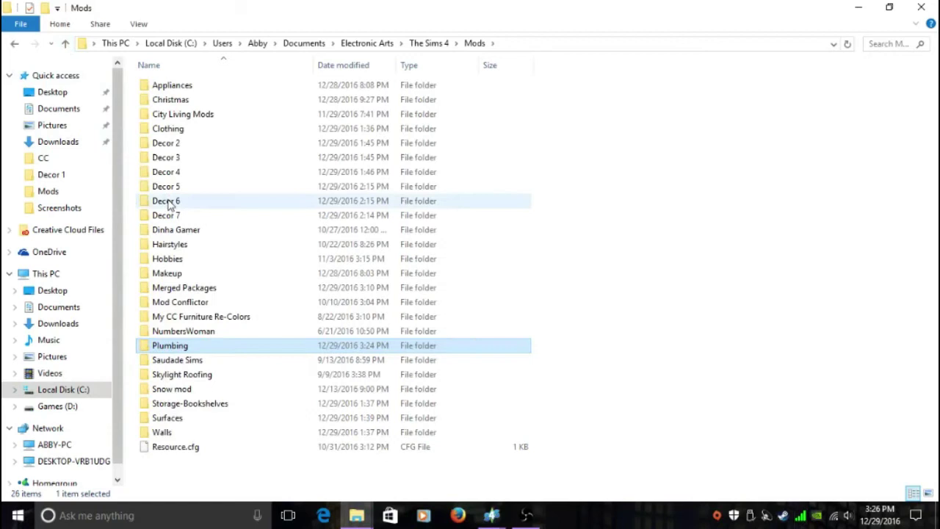
{"action": "double_click", "coordinate": [189, 288]}
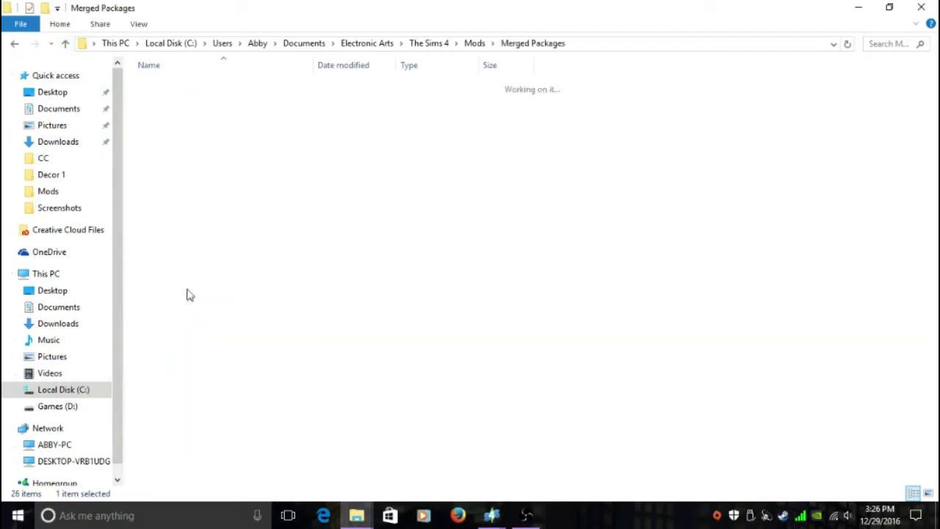
{"action": "right_click", "coordinate": [360, 366]}
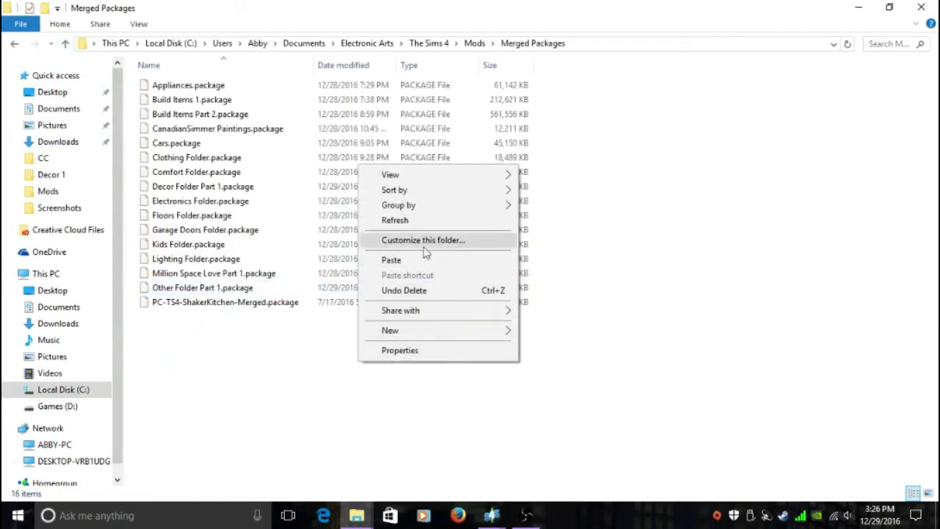
{"action": "left_click", "coordinate": [392, 260]}
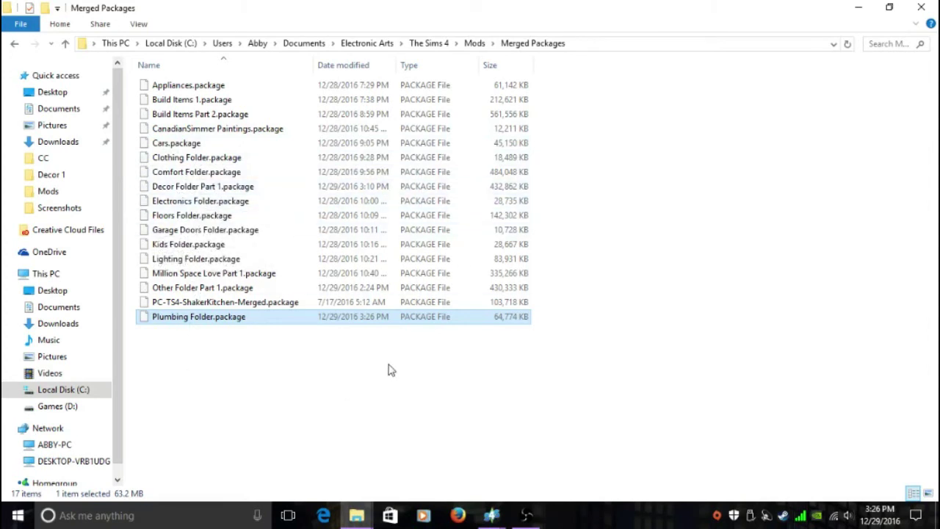
Move the Plumbing folder from Mods into the CC folder on the desktop, and check the contents of Merged Packages.
{"action": "key", "text": "BackSpace"}
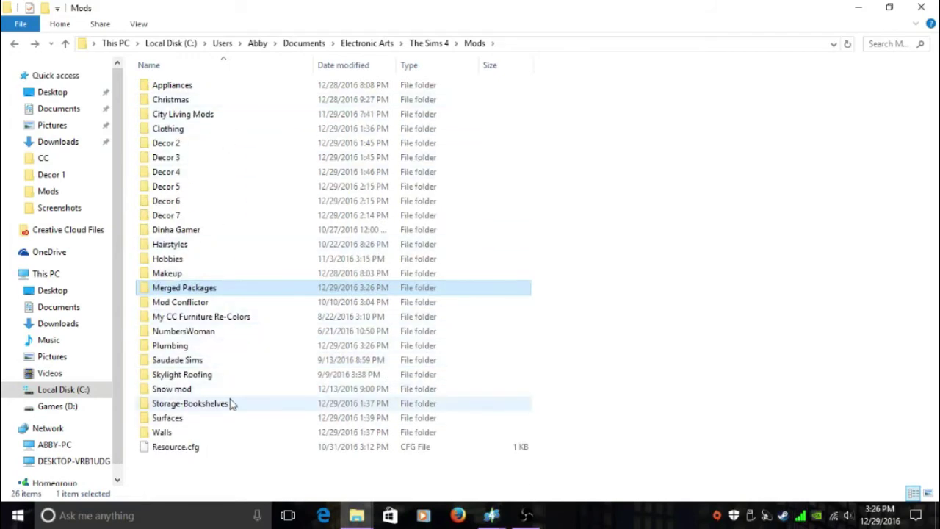
{"action": "left_click", "coordinate": [885, 9]}
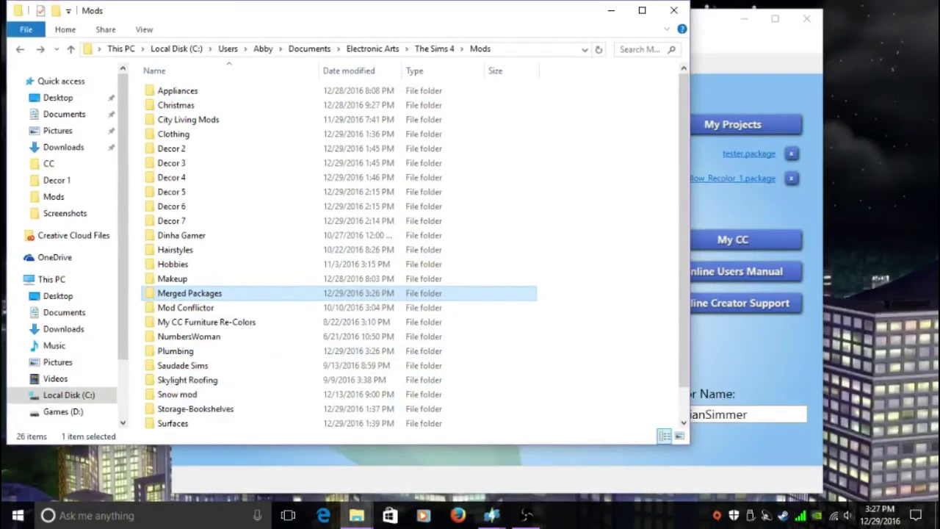
{"action": "left_click", "coordinate": [854, 239]}
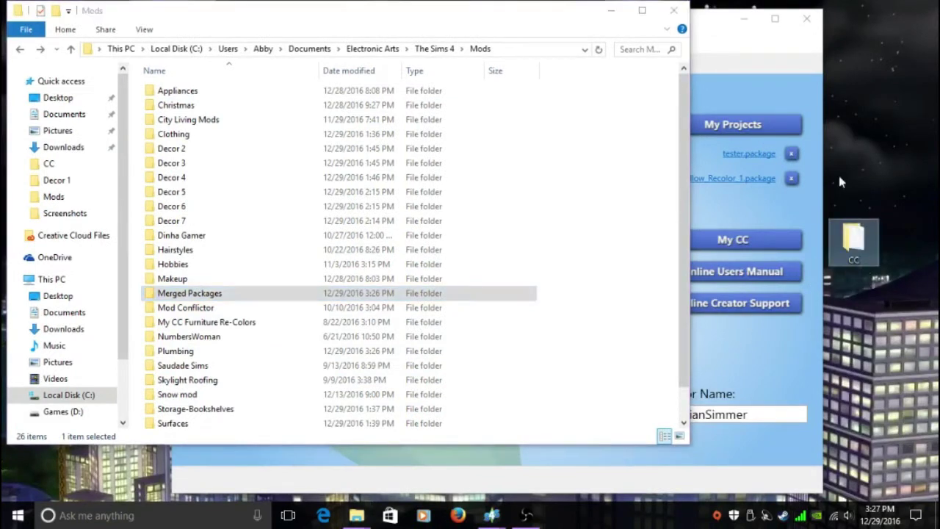
{"action": "left_click", "coordinate": [183, 295]}
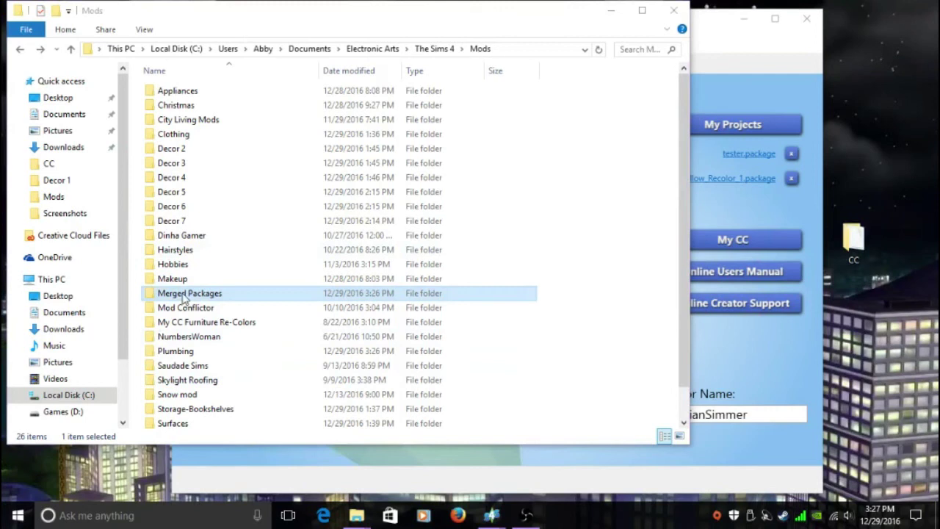
{"action": "left_click", "coordinate": [186, 355]}
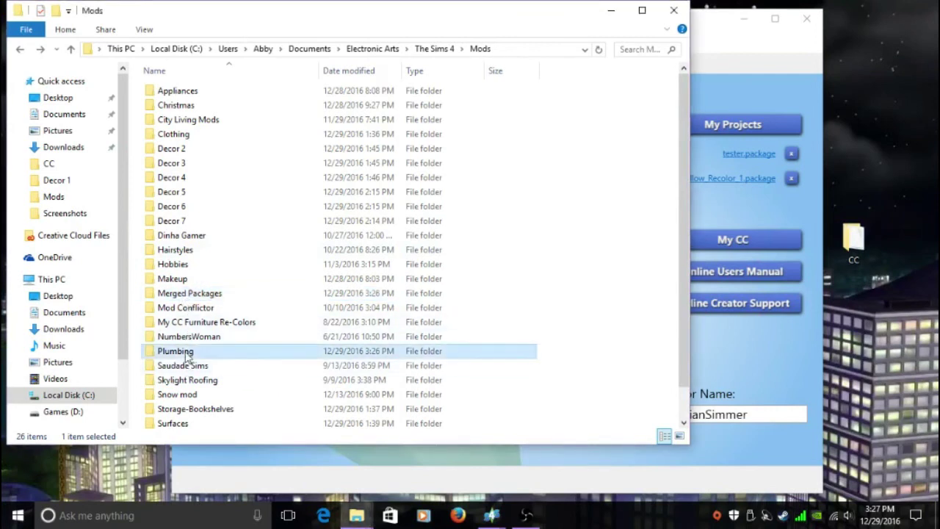
{"action": "left_click_drag", "start_coordinate": [187, 355], "coordinate": [858, 247]}
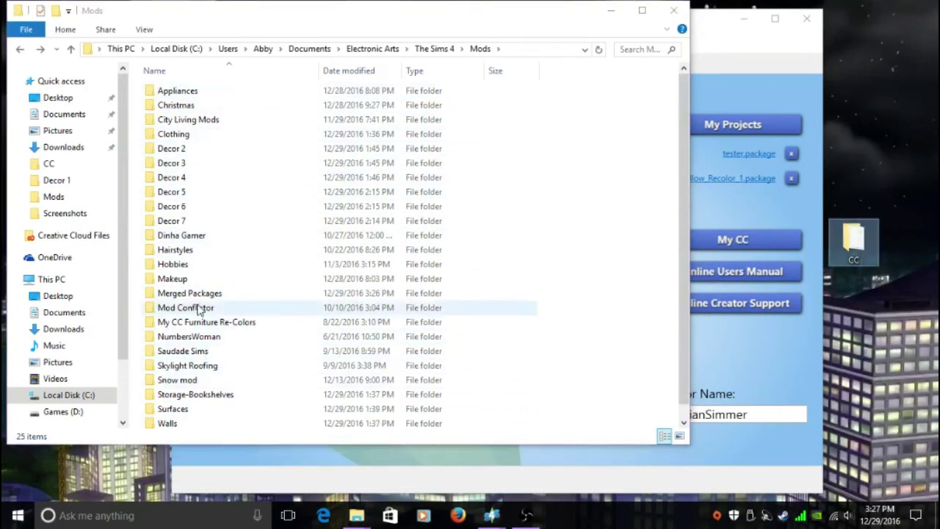
{"action": "double_click", "coordinate": [190, 293]}
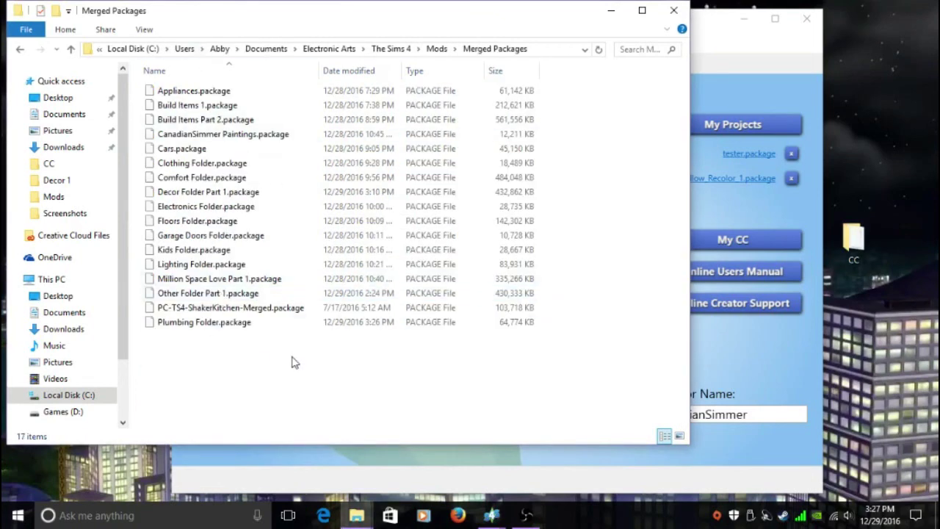
{"action": "key", "text": "alt+Left"}
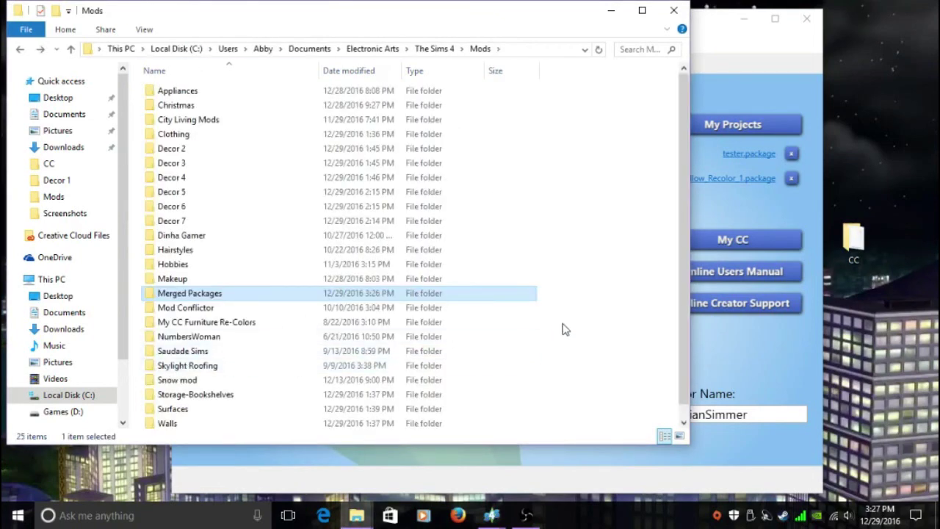